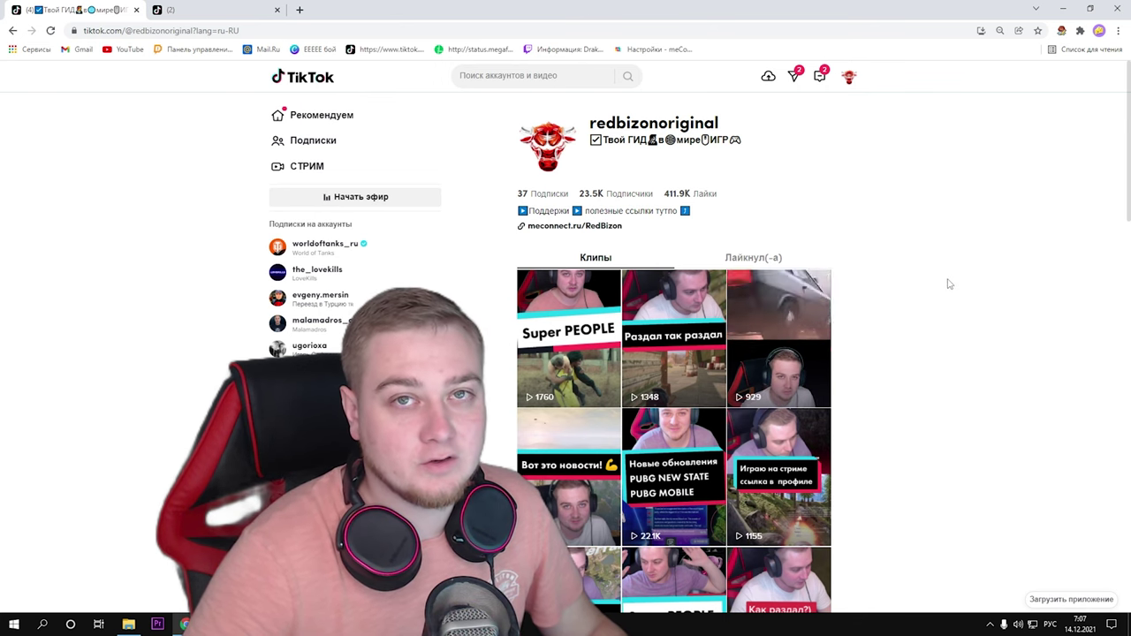
# Step: Open the LIVE Studio page for the TikTok account and look over its Windows download offer and feature cards
pyautogui.moveTo(850, 80)
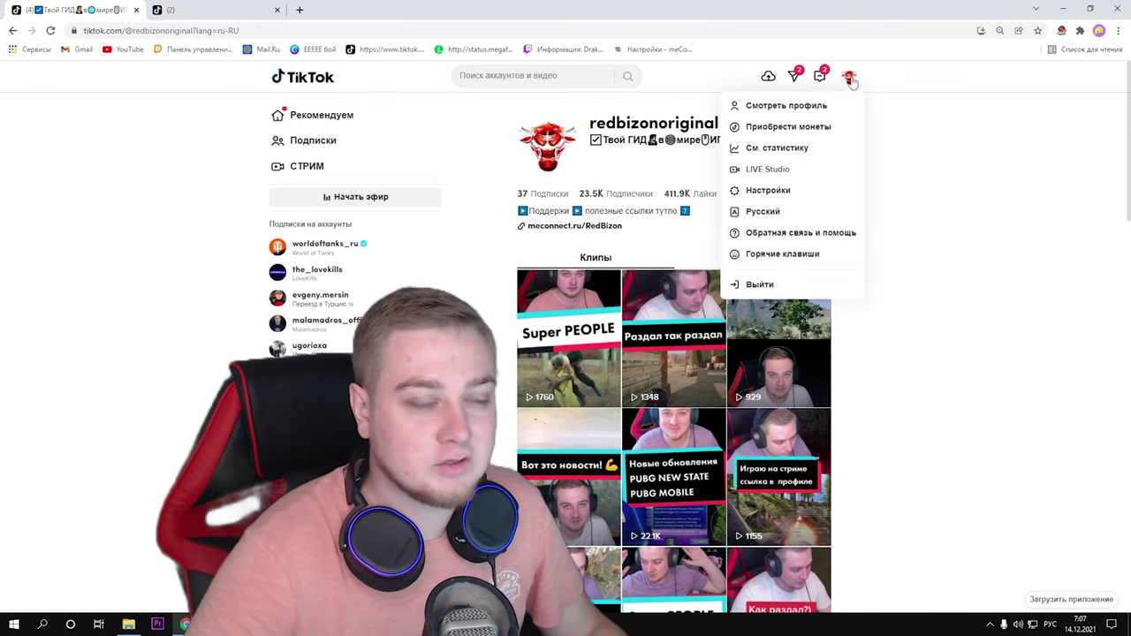
pyautogui.click(769, 172)
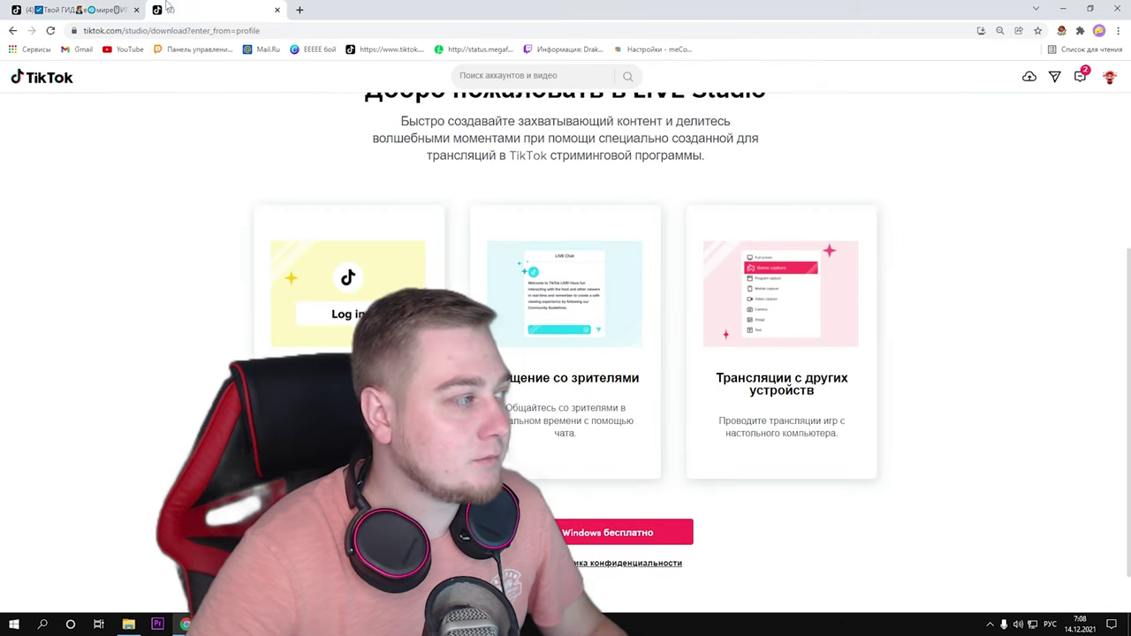
pyautogui.scroll(4, 265, 274)
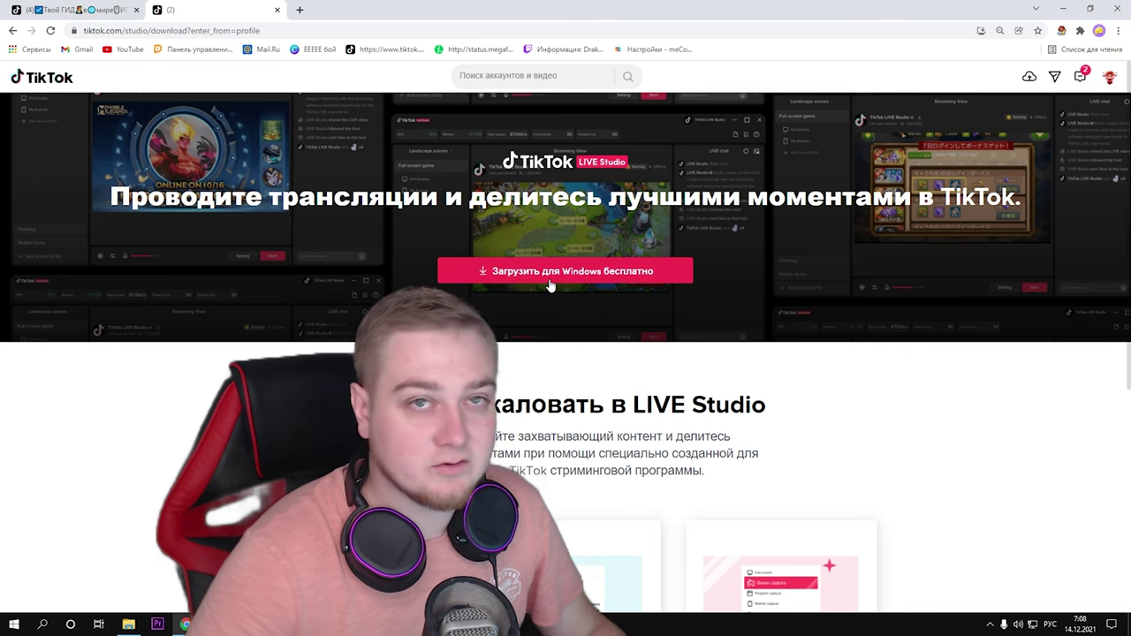
pyautogui.scroll(-1, 575, 286)
pyautogui.scroll(-3, 575, 286)
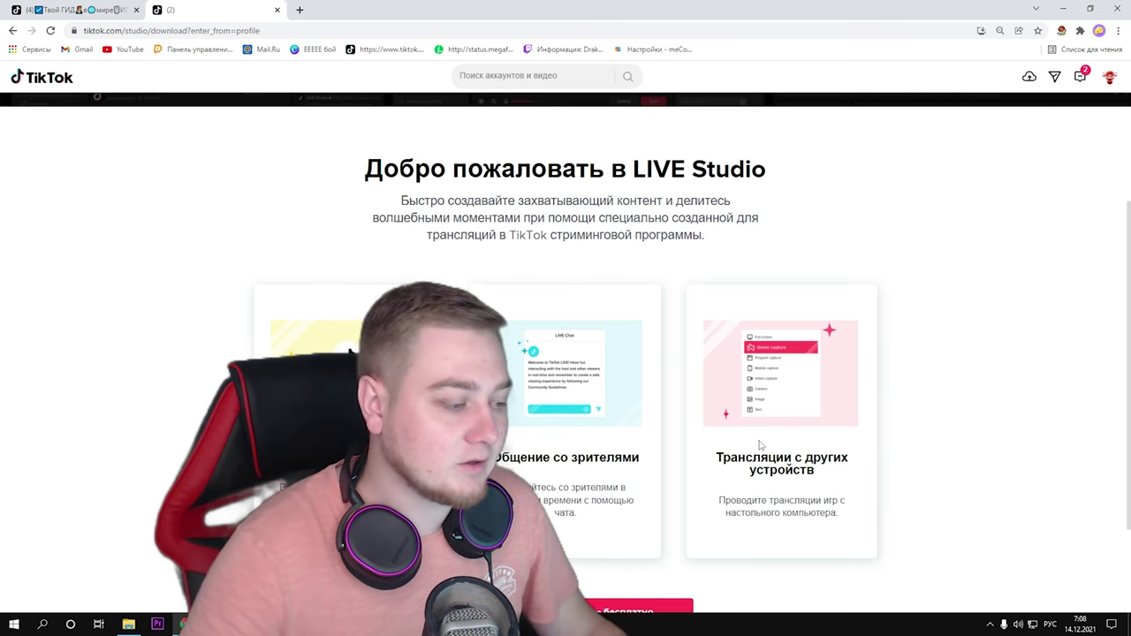
pyautogui.scroll(-2, 774, 445)
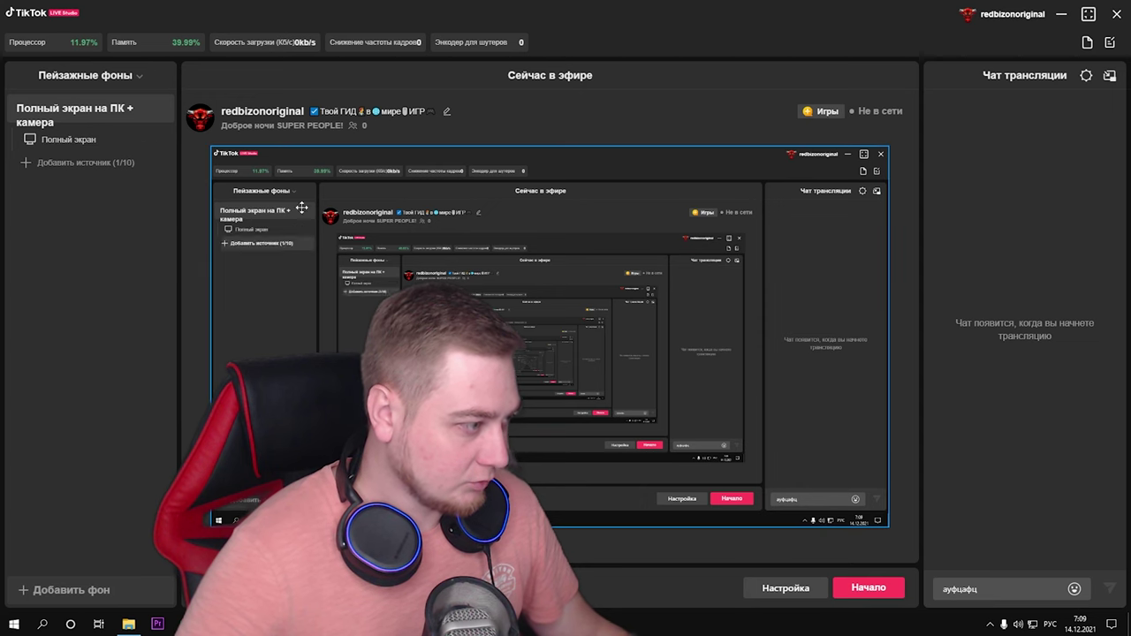
# Step: Try to add Camera (NVIDIA Broadcast) as a camera source to the full-screen PC and camera scene
pyautogui.click(62, 163)
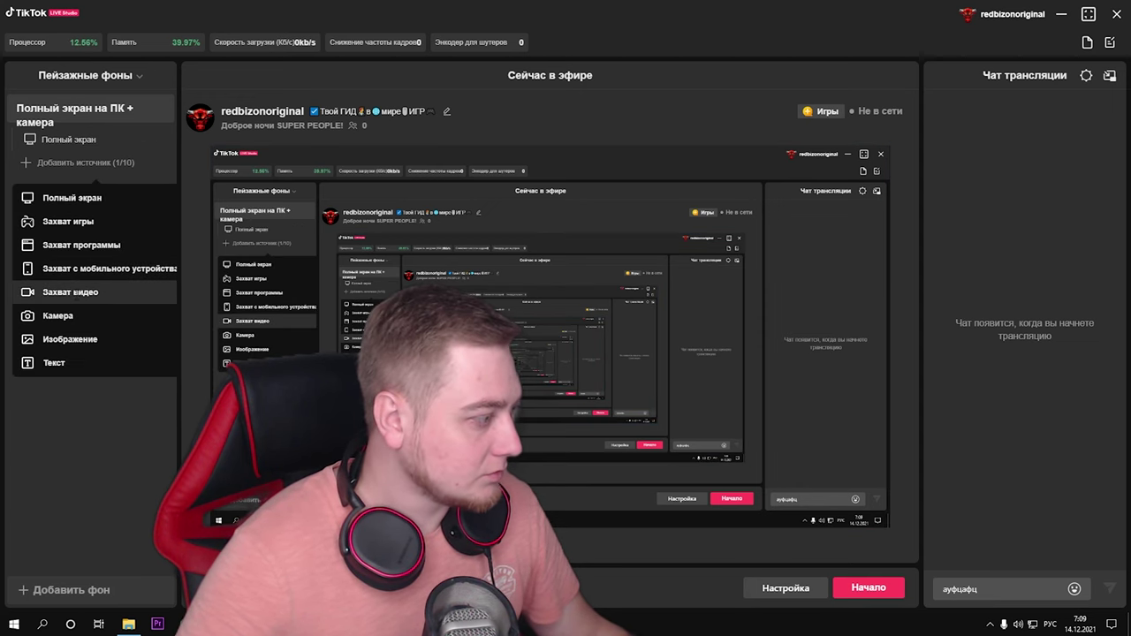
pyautogui.click(72, 317)
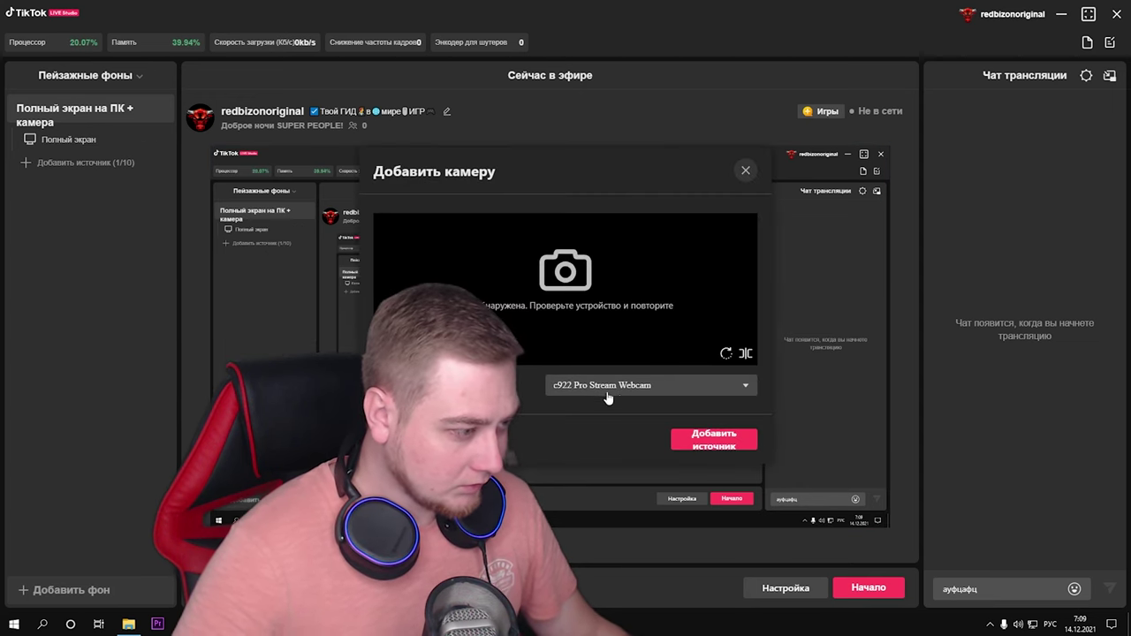
pyautogui.click(632, 385)
pyautogui.click(631, 436)
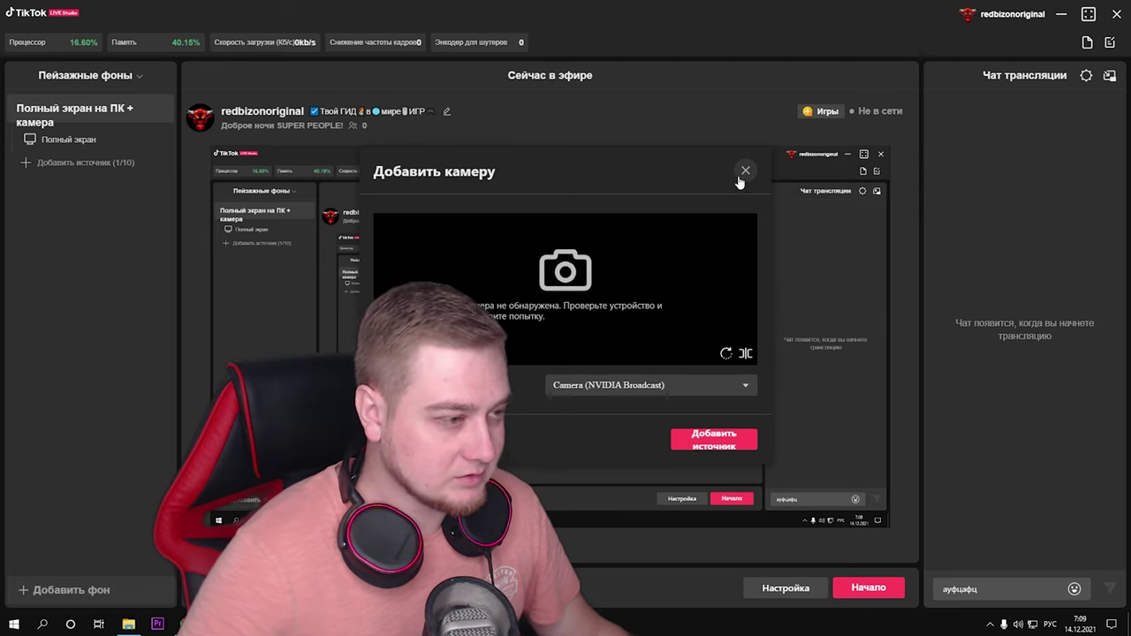
pyautogui.click(711, 440)
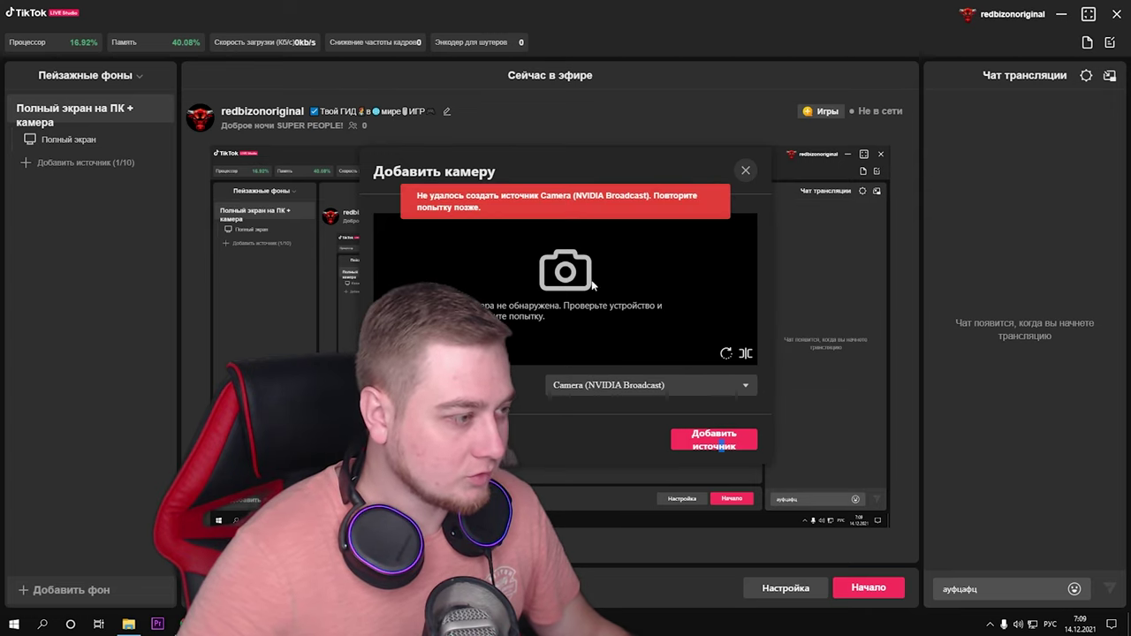
pyautogui.click(746, 170)
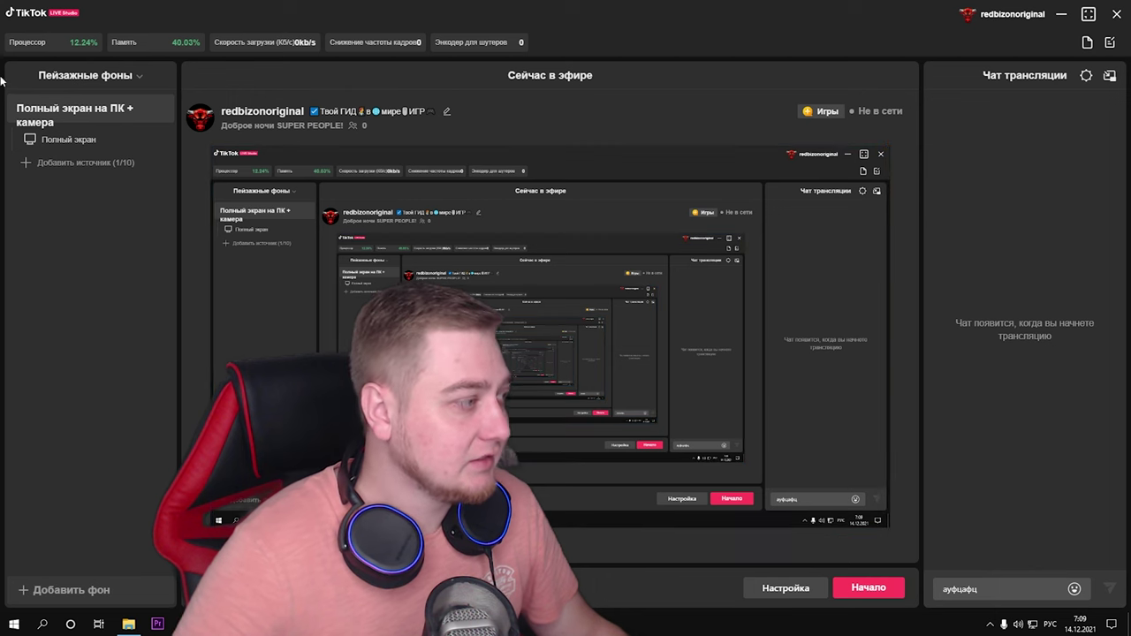
# Step: Look over the actions available for the full-screen source and the live chat's gift, comment and keyword filter settings
pyautogui.rightClick(78, 141)
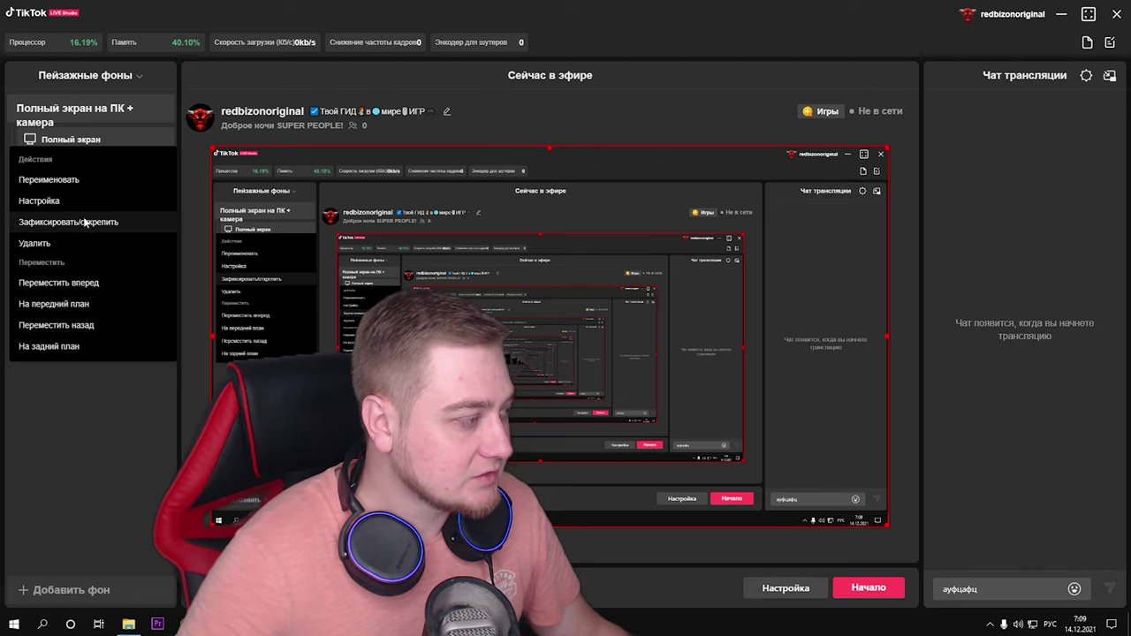
pyautogui.click(156, 397)
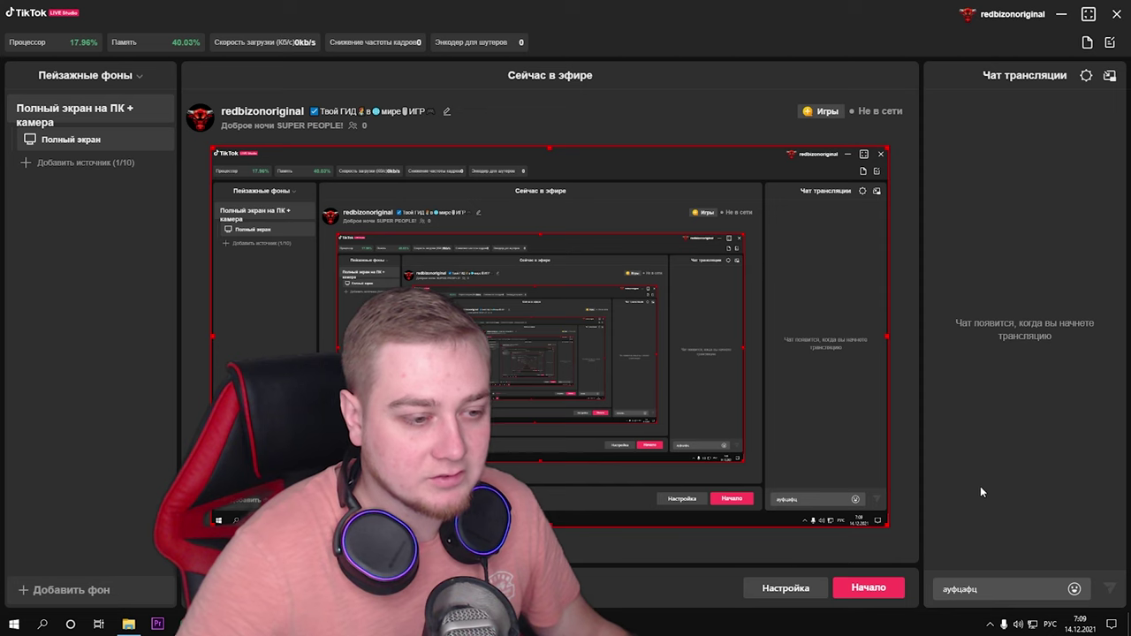
pyautogui.click(1087, 77)
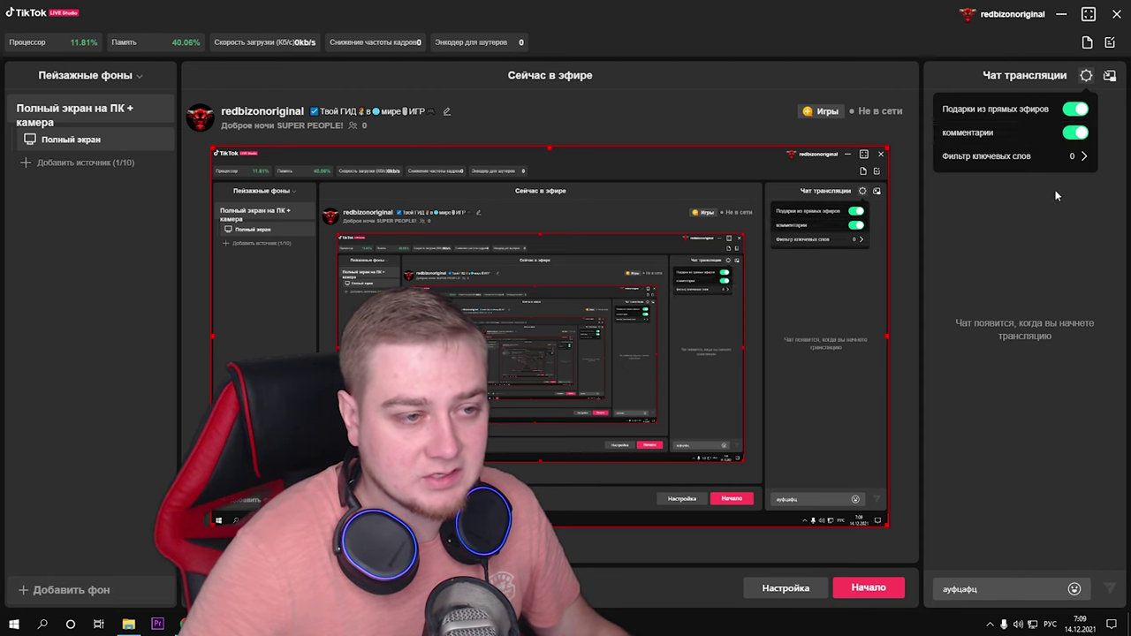
pyautogui.click(1066, 224)
# Step: Detach the live chat into a floating window, reposition it over the preview, and close it
pyautogui.click(1110, 76)
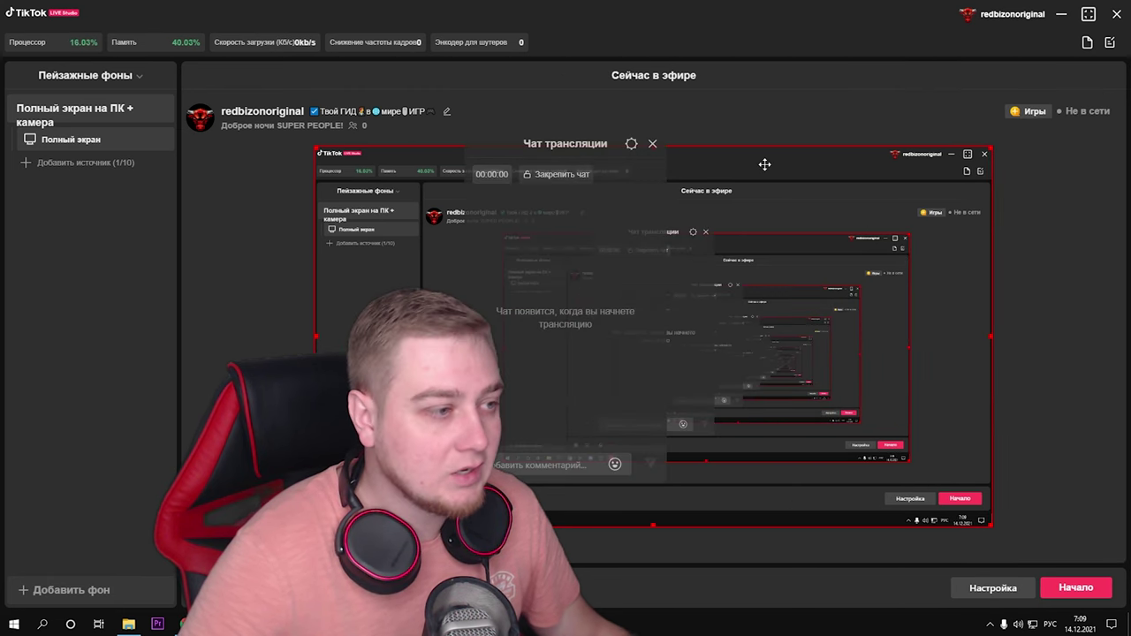
pyautogui.moveTo(555, 138); pyautogui.dragTo(781, 124)
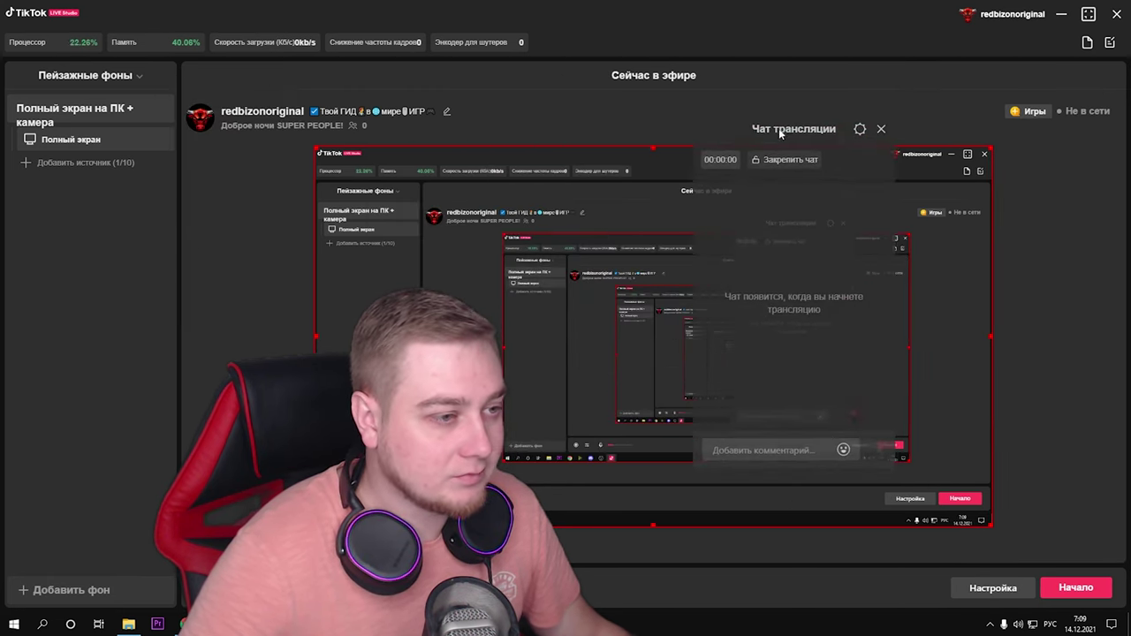
pyautogui.click(881, 130)
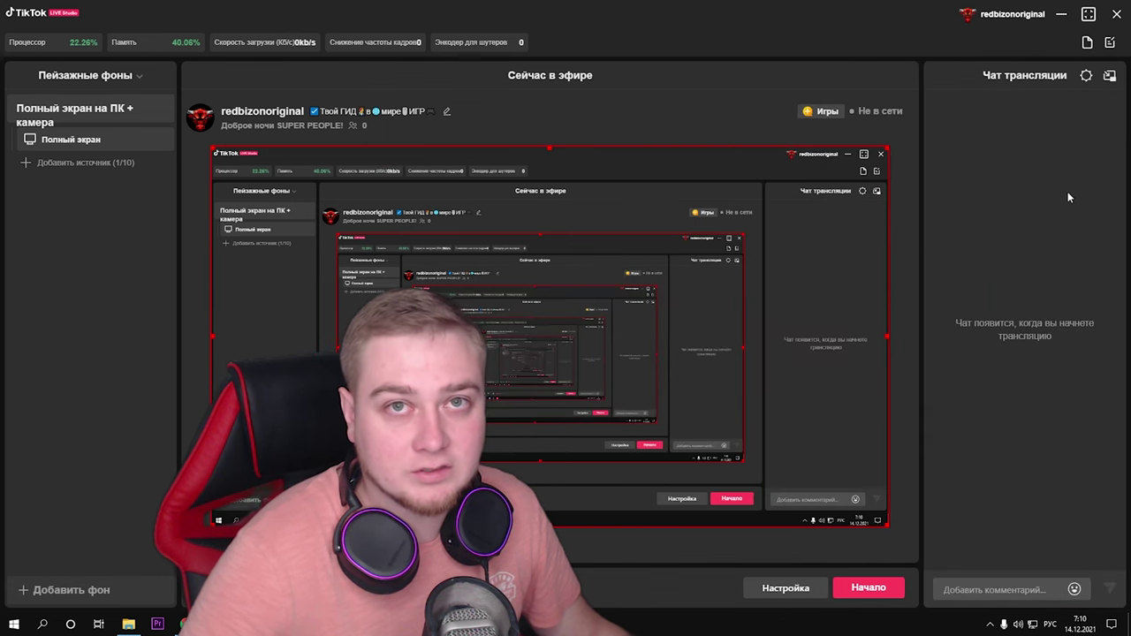
# Step: Enter the comment "выафа" in the live chat's comment field without sending it
pyautogui.click(1007, 590)
pyautogui.write('выафа')
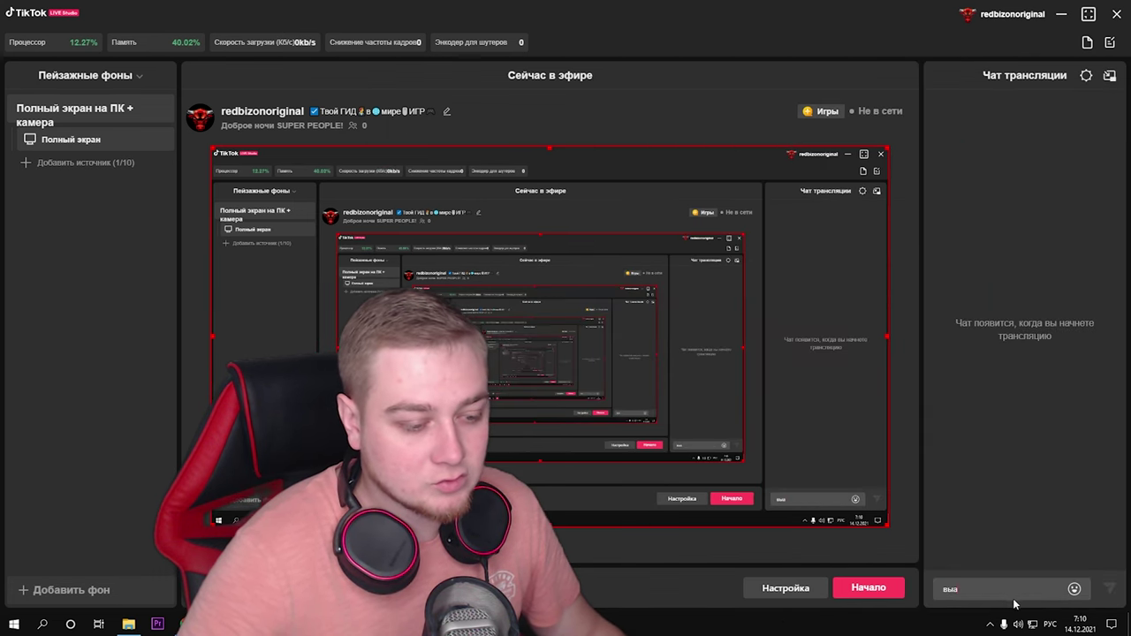
pyautogui.click(1074, 591)
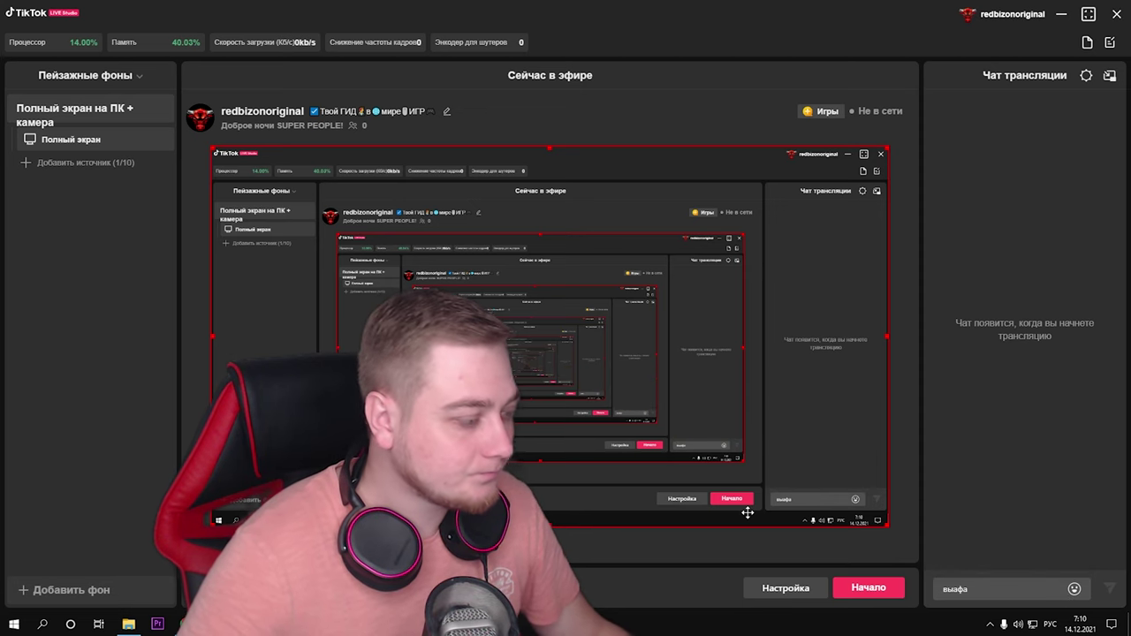
# Step: Open the broadcast settings, move the dialog clear of the webcam image, and review the video quality presets
pyautogui.click(785, 588)
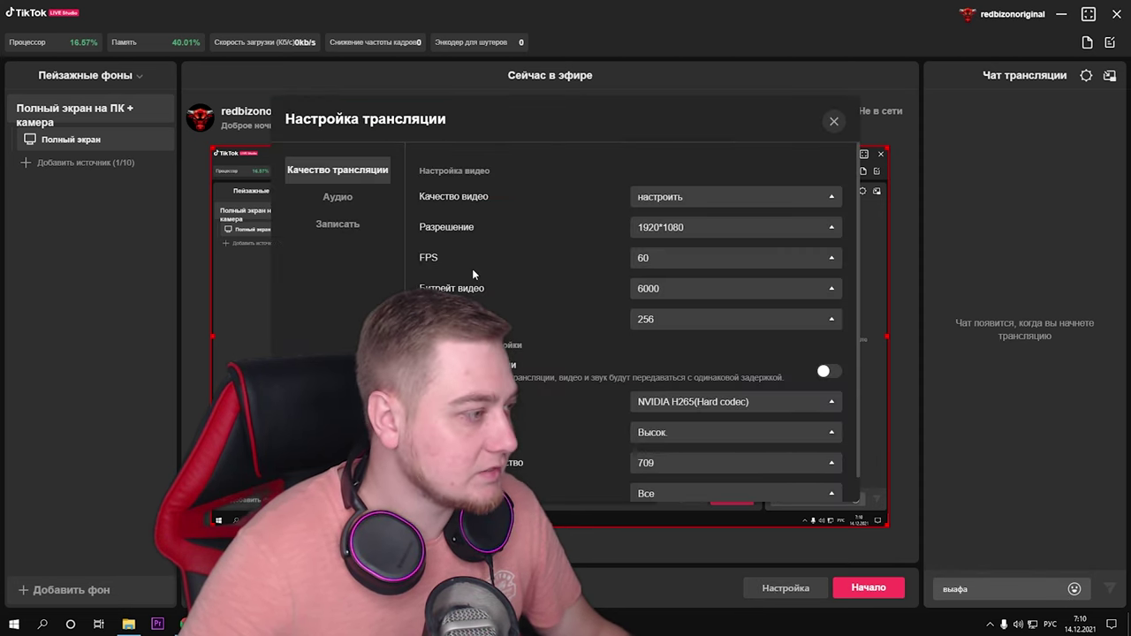
pyautogui.moveTo(715, 117); pyautogui.dragTo(825, 78)
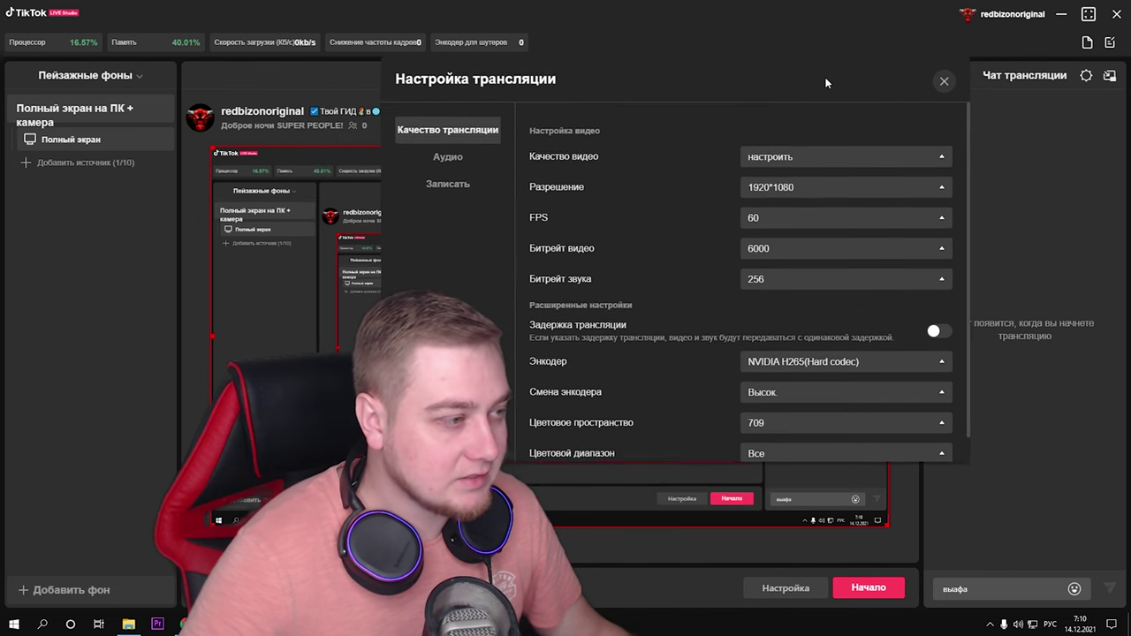
pyautogui.click(771, 159)
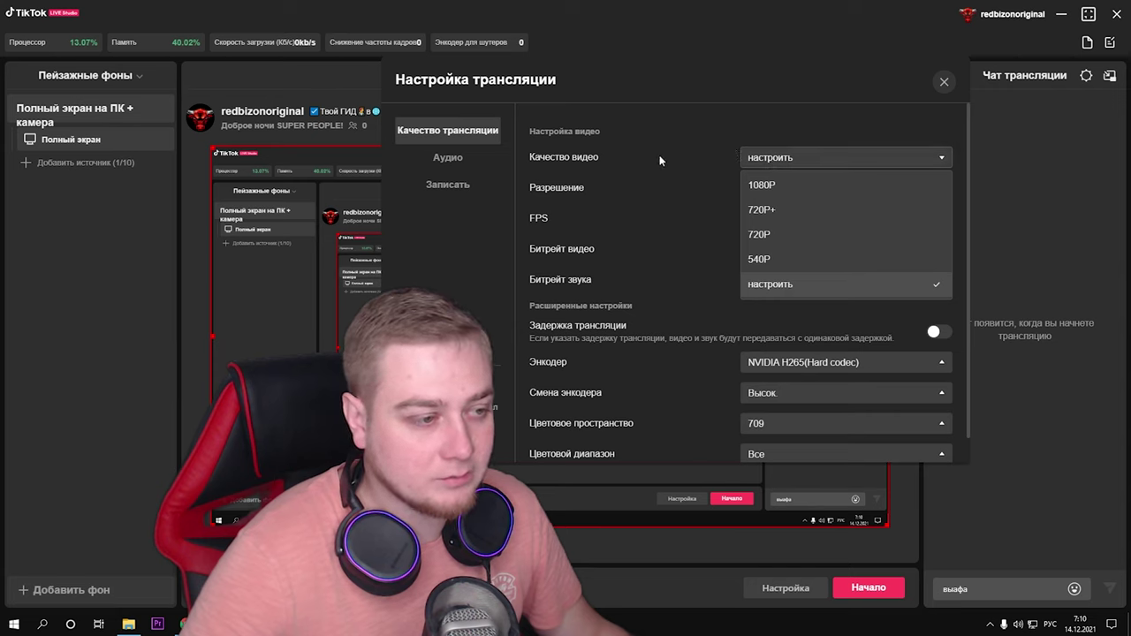
pyautogui.click(715, 228)
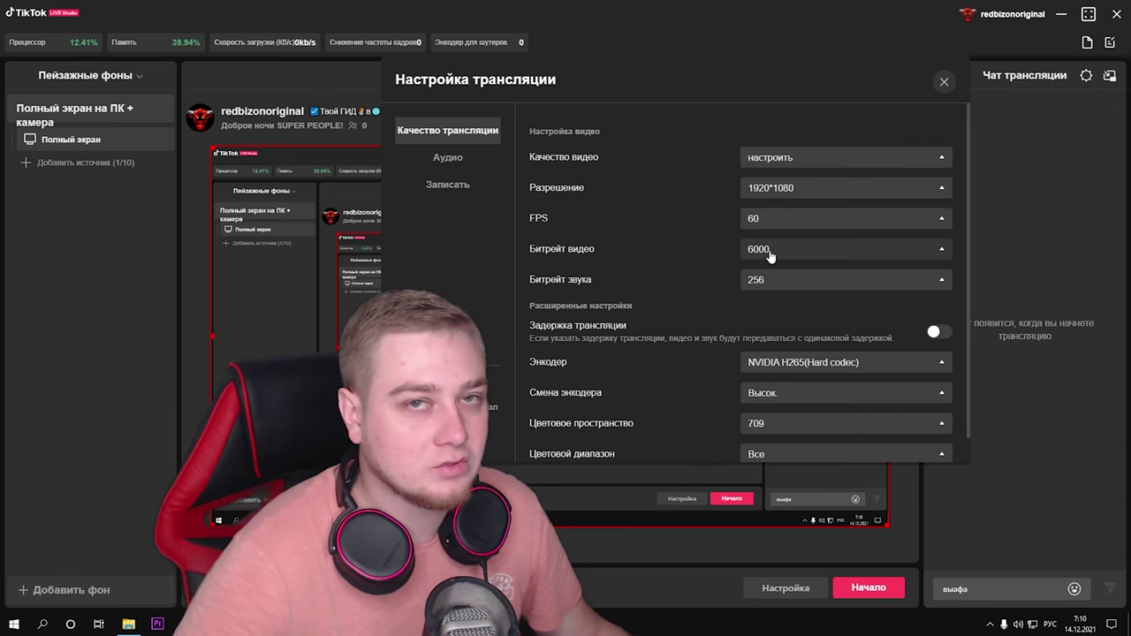
# Step: Review the available video bitrate and audio bitrate options in the broadcast quality settings
pyautogui.click(769, 254)
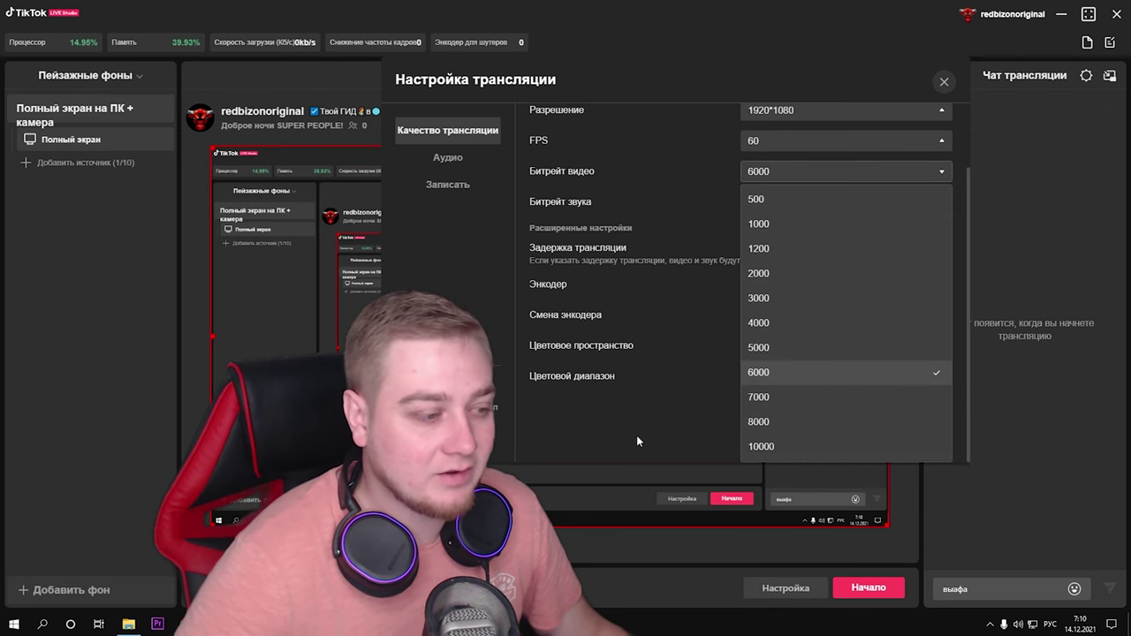
pyautogui.click(637, 435)
pyautogui.scroll(1, 679, 417)
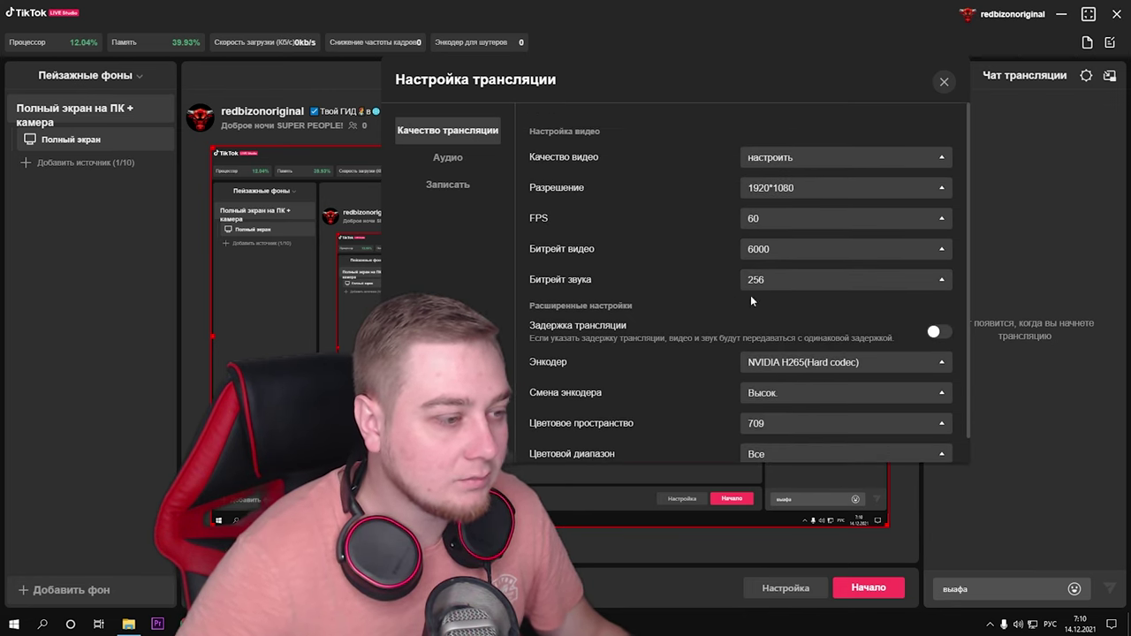
pyautogui.click(787, 281)
pyautogui.click(704, 404)
pyautogui.scroll(-1, 683, 344)
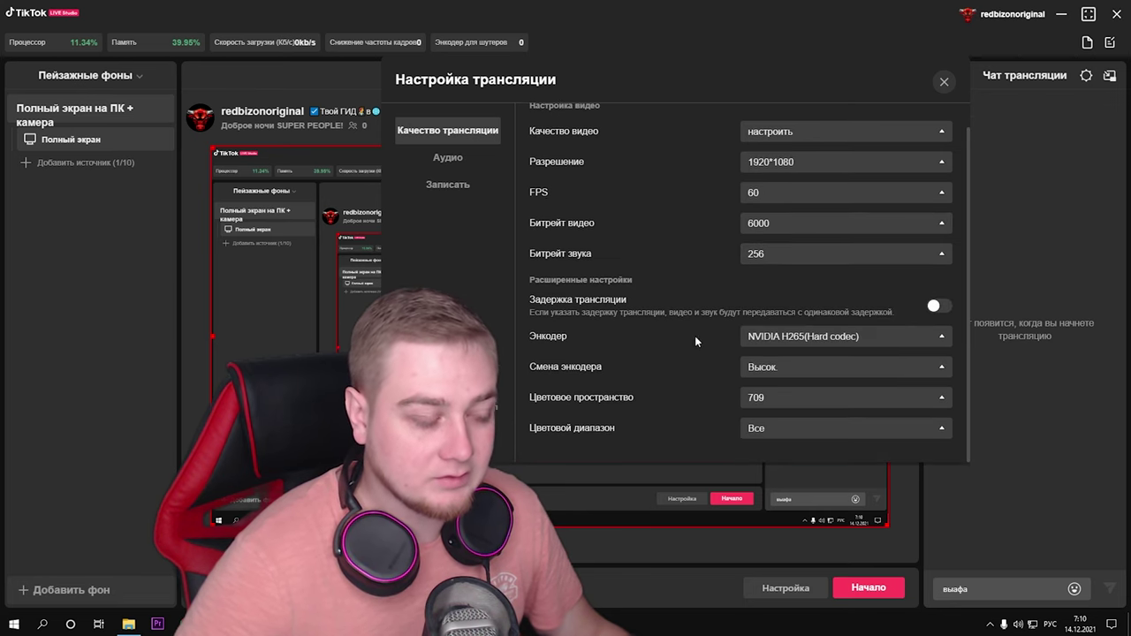
# Step: Review the encoder, encoder preset, colour space and colour range options in the advanced broadcast settings
pyautogui.click(798, 344)
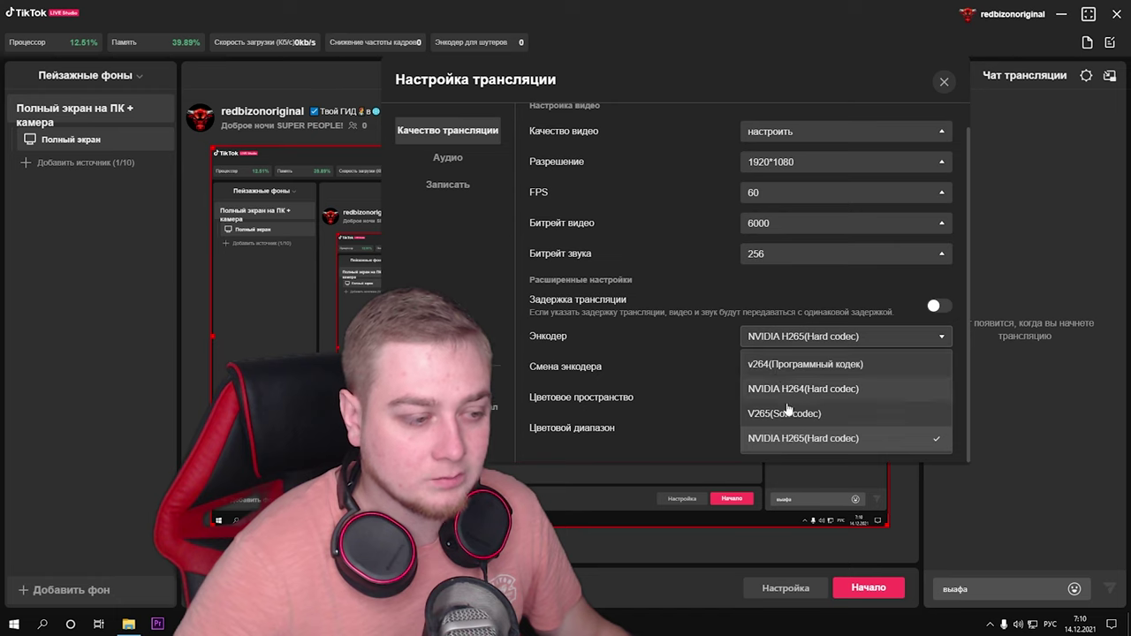
pyautogui.click(661, 462)
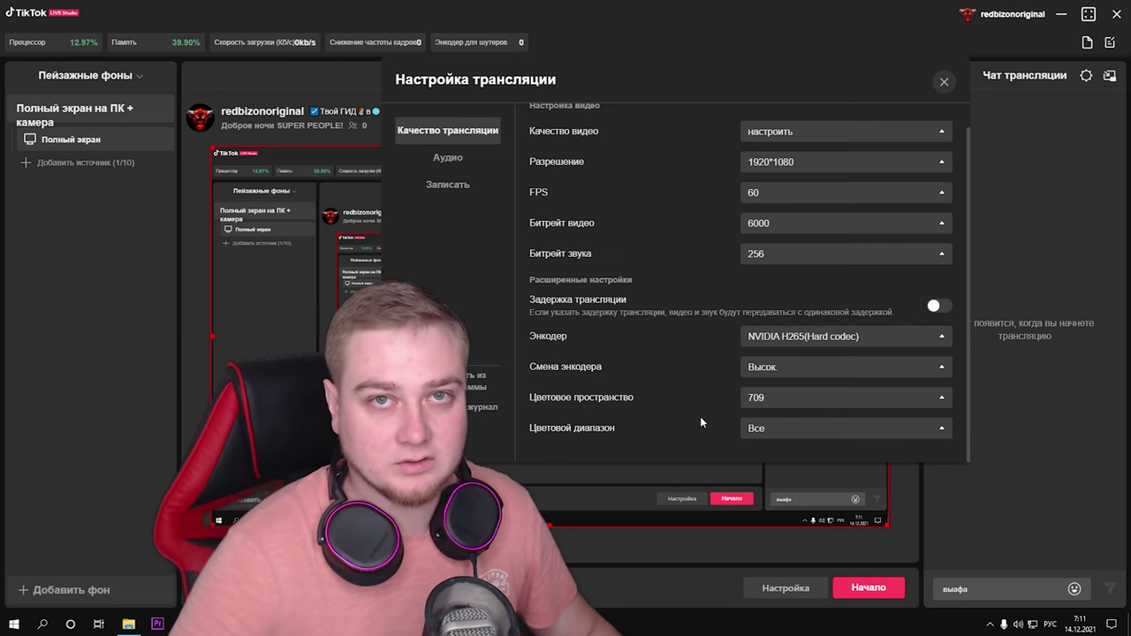
pyautogui.click(758, 370)
pyautogui.click(758, 369)
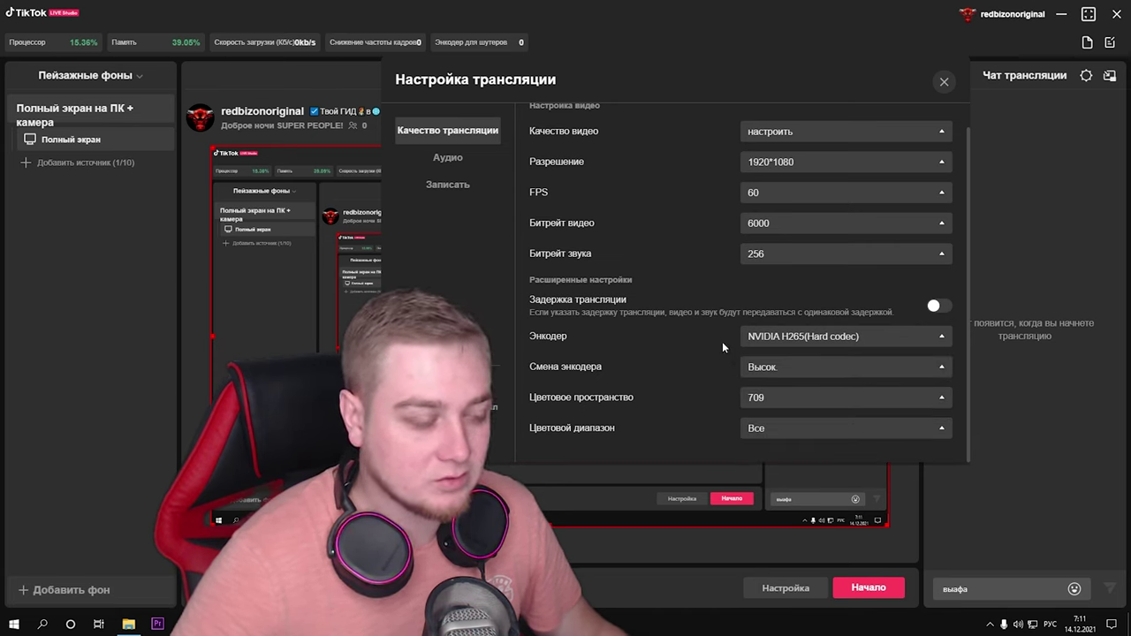
pyautogui.click(771, 405)
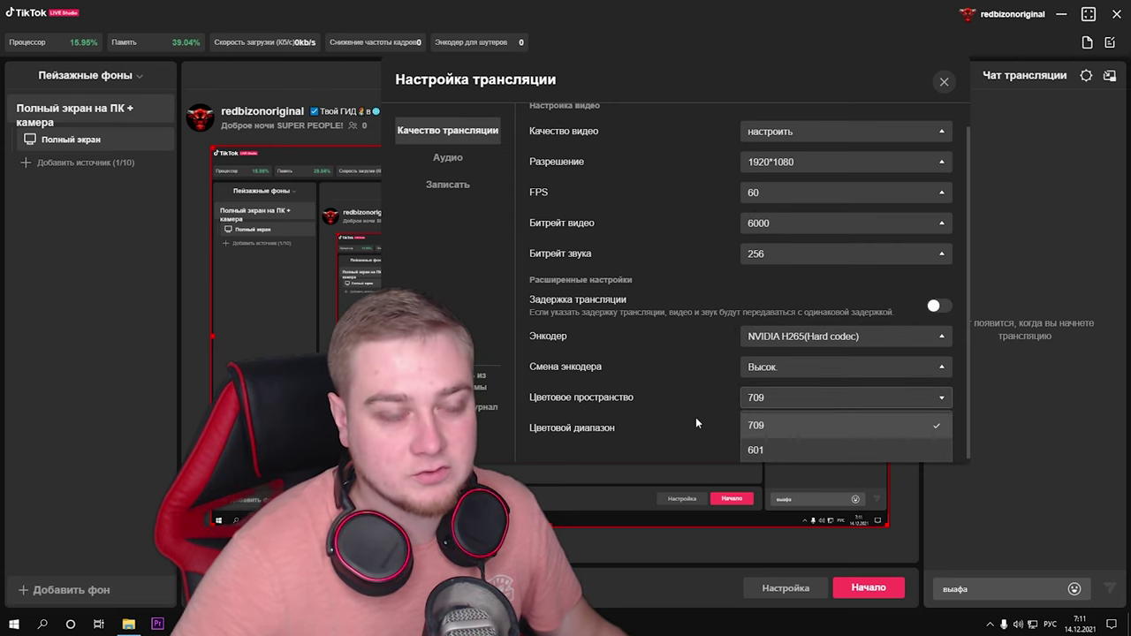
pyautogui.click(673, 438)
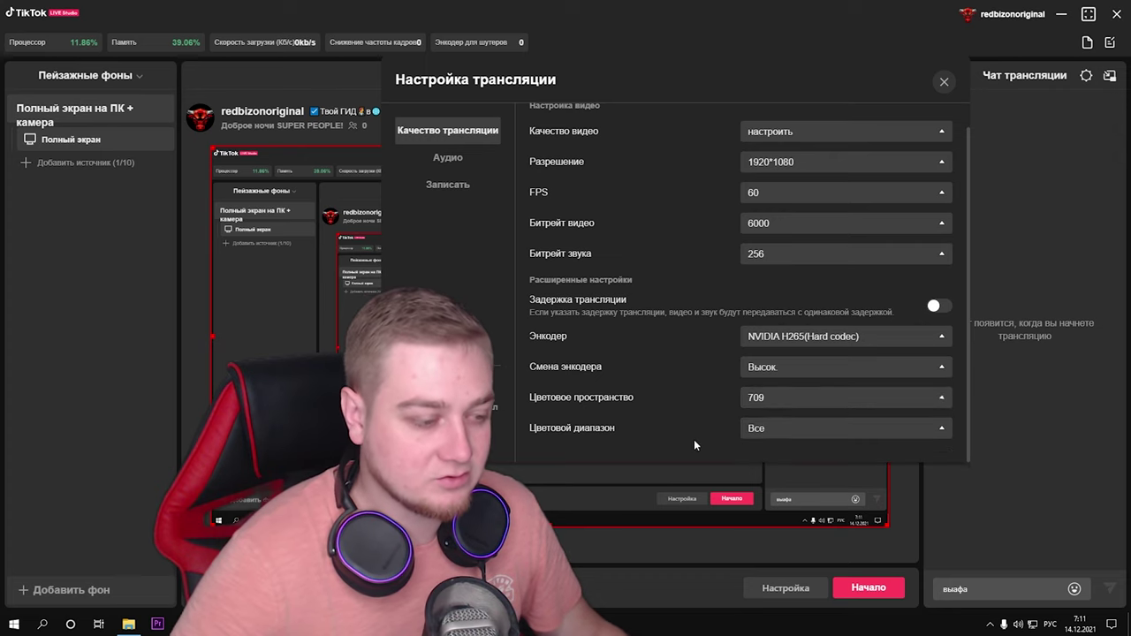
pyautogui.click(748, 433)
pyautogui.scroll(-1, 703, 433)
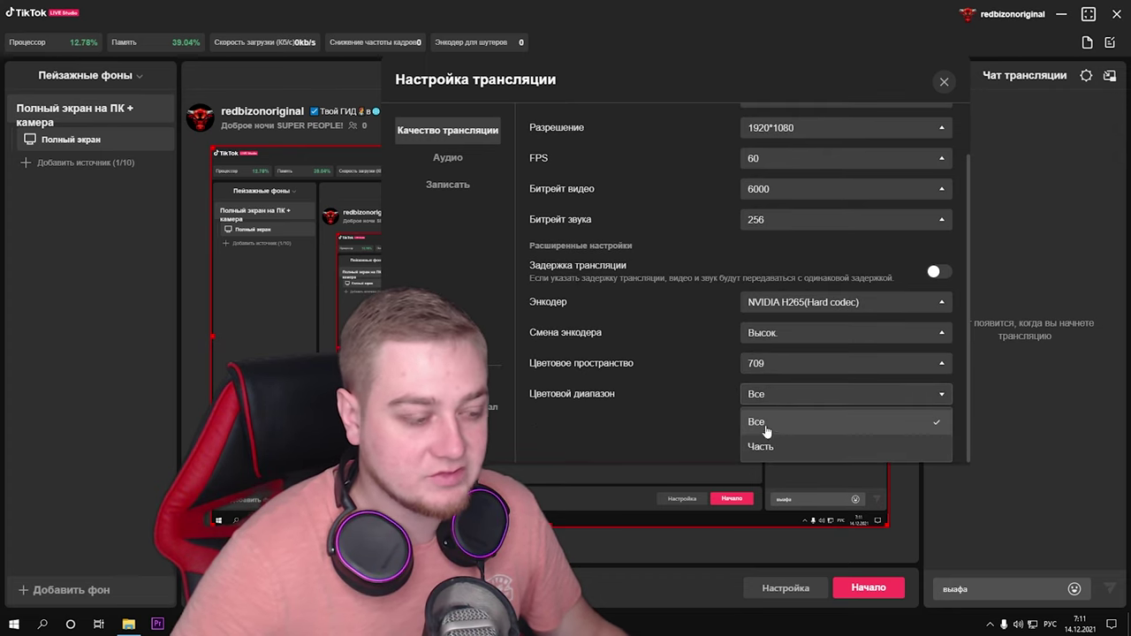
pyautogui.click(697, 430)
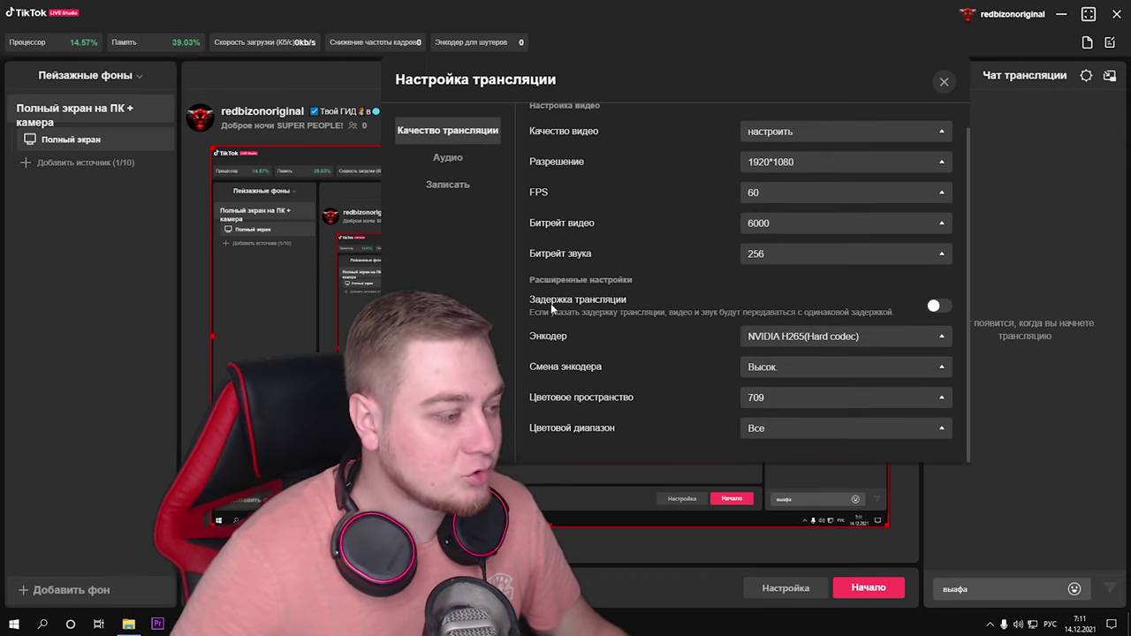
# Step: Turn on the broadcast delay (Задержка трансляции) in the advanced settings
pyautogui.click(937, 306)
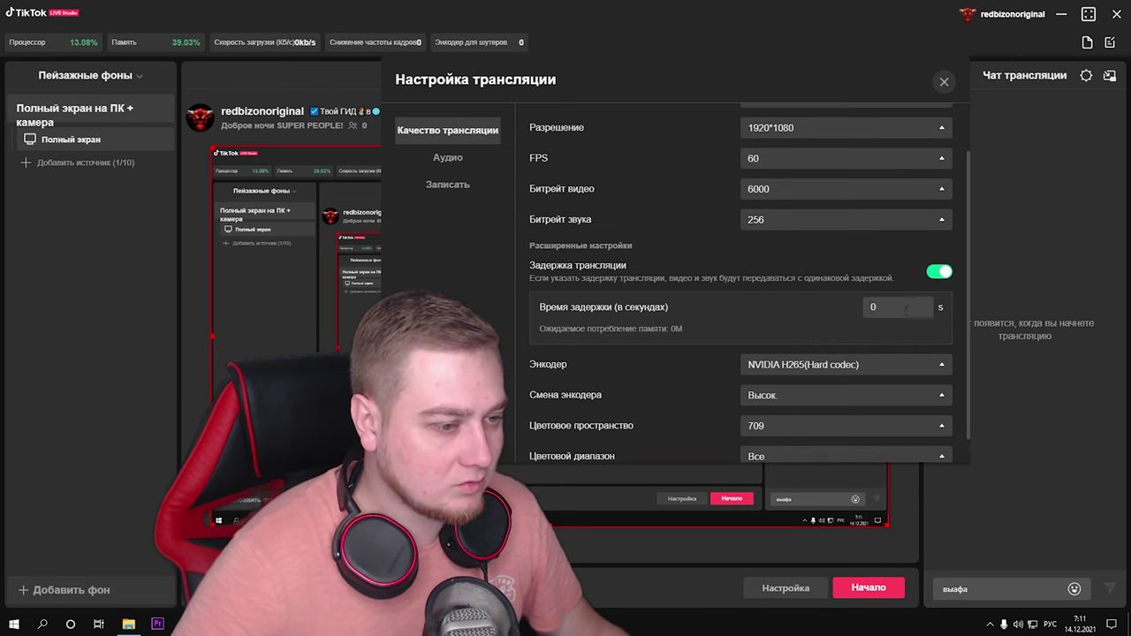
# Step: Show the audio settings of the broadcast and check the speaker device choices
pyautogui.click(447, 157)
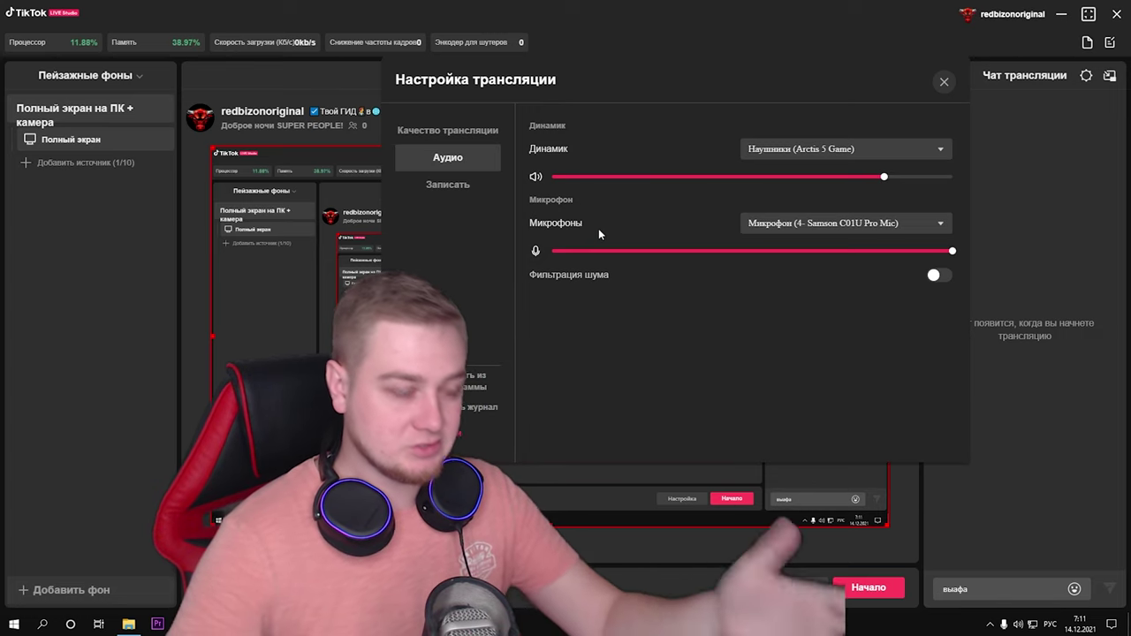
pyautogui.click(805, 154)
pyautogui.click(807, 158)
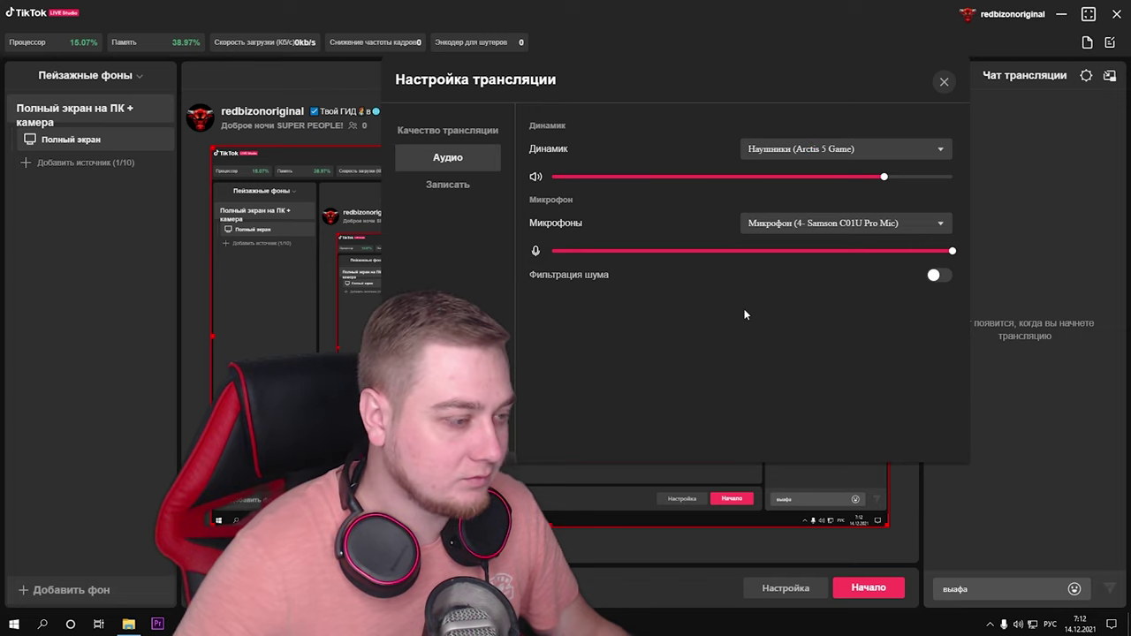
# Step: Review the save path and the available file formats in the recording settings (Записать), and leave the broadcast settings
pyautogui.click(469, 185)
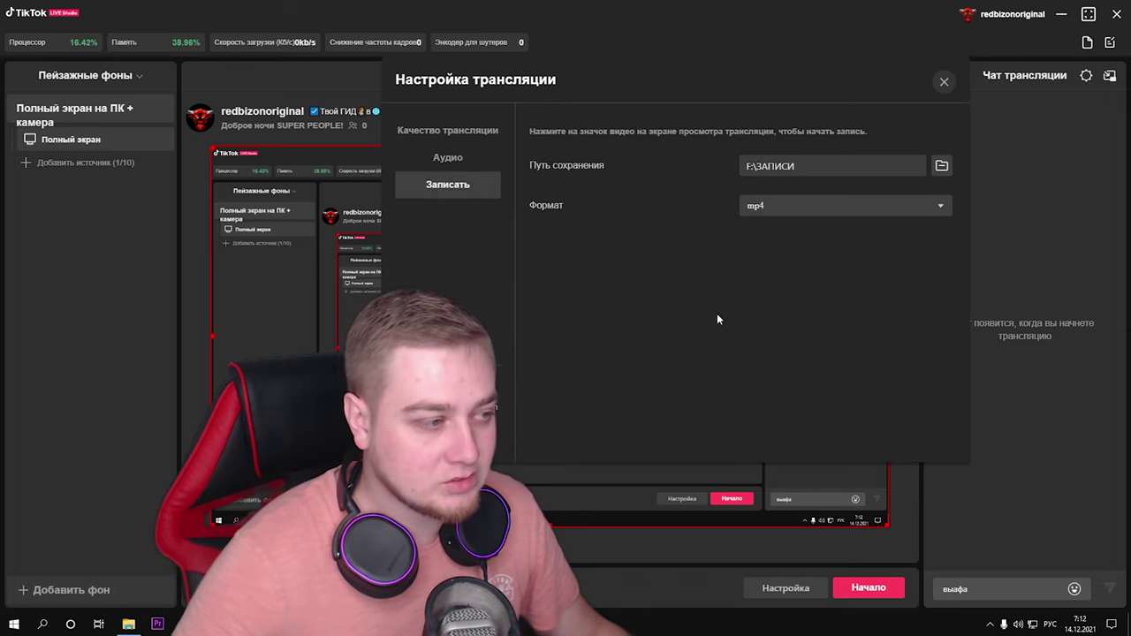
pyautogui.click(807, 213)
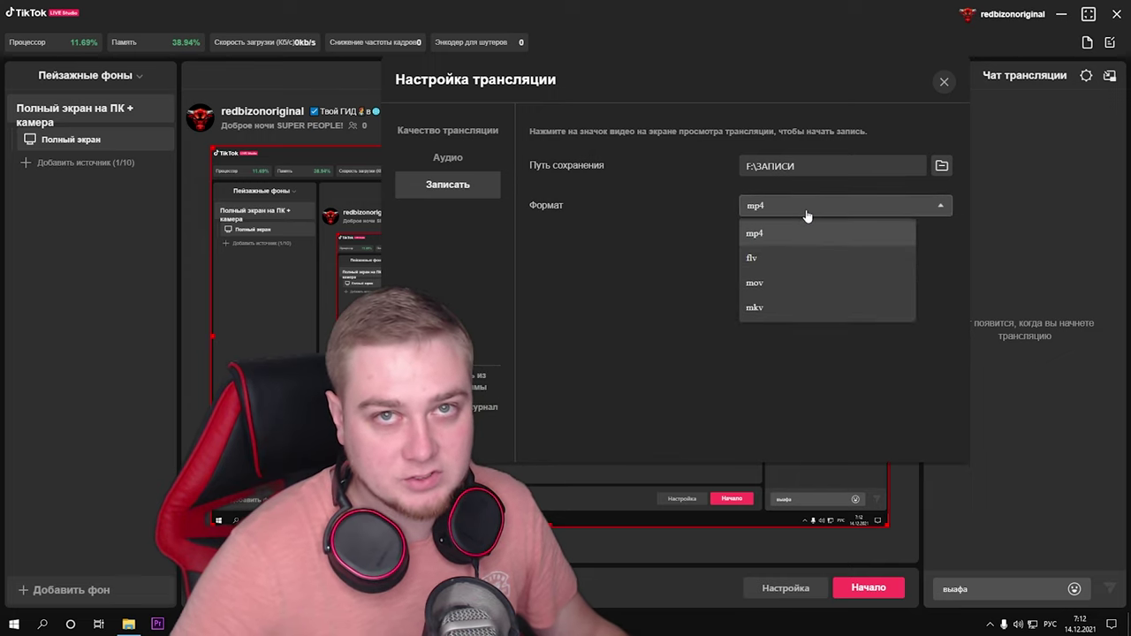
pyautogui.click(624, 327)
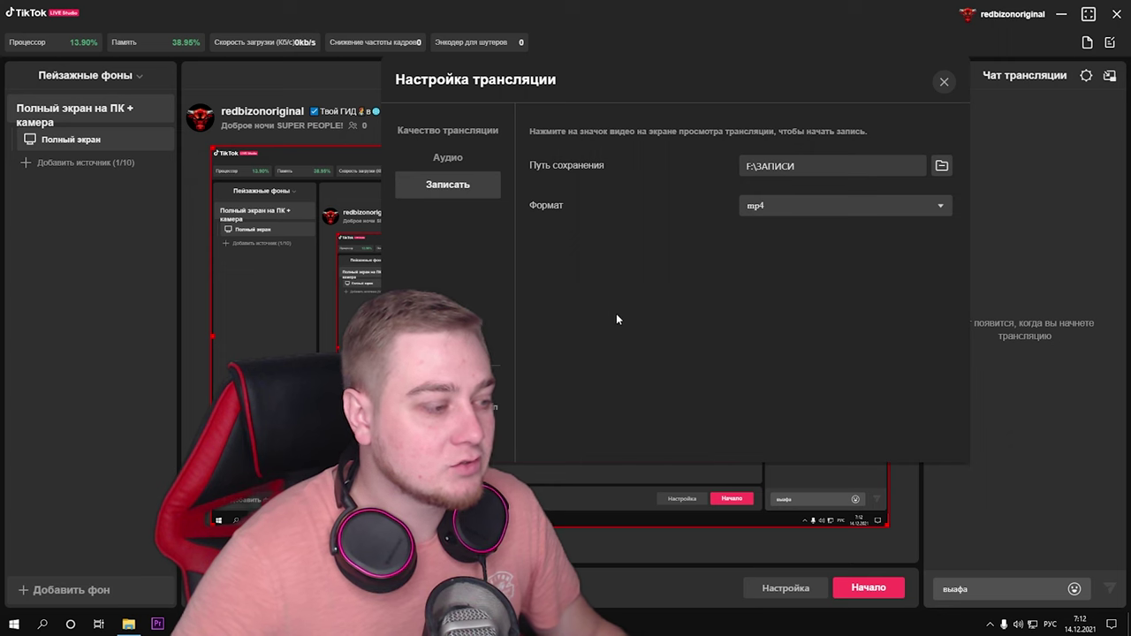
pyautogui.click(944, 82)
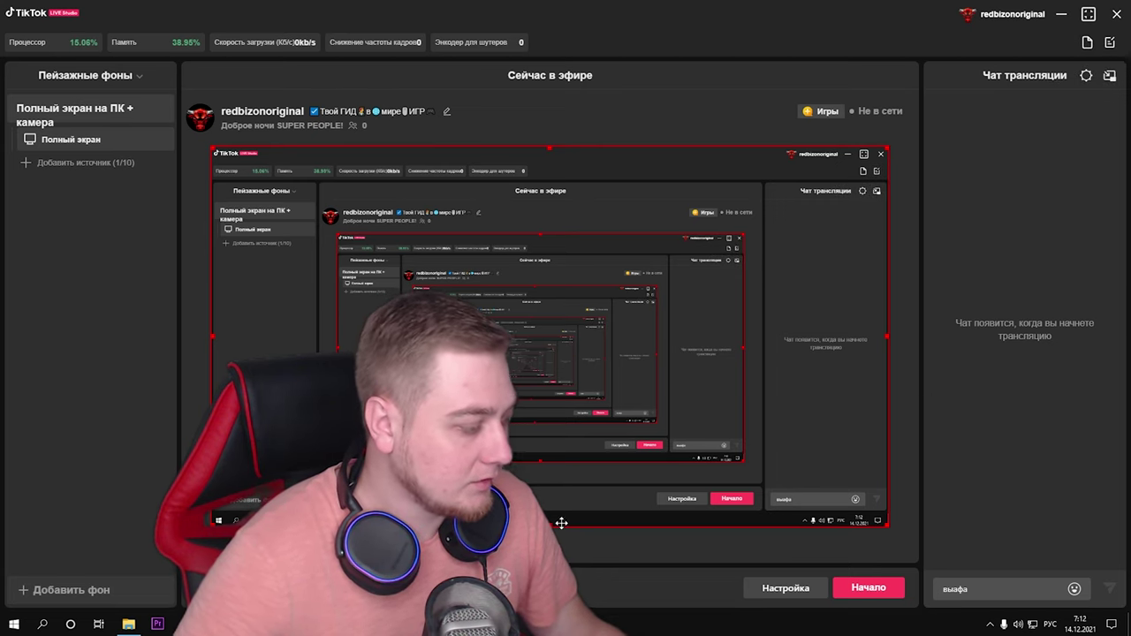
# Step: Bring up the confirmation for starting the live broadcast and cancel it without going live
pyautogui.click(863, 596)
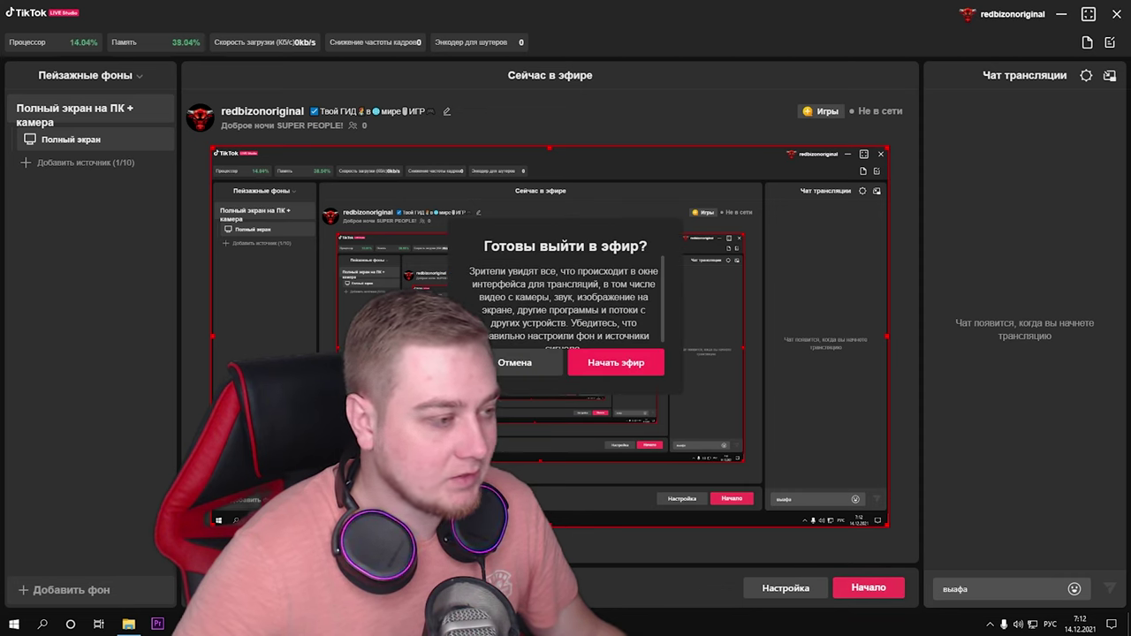
pyautogui.click(513, 361)
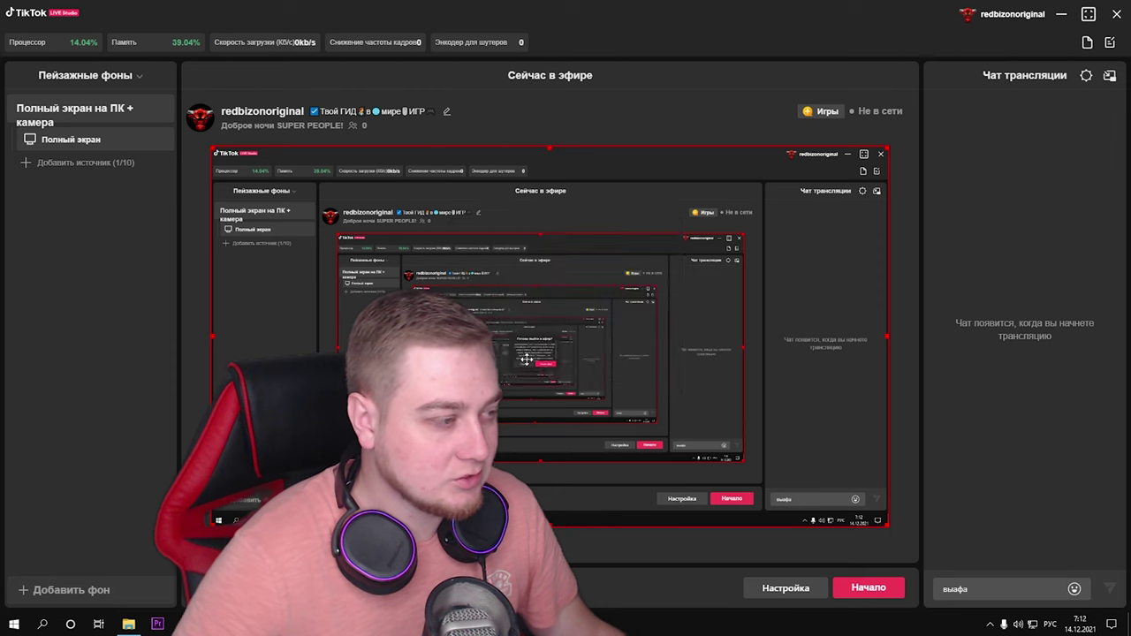
# Step: Check the broadcast's title and topic (тема) choices in its details, and close them without saving
pyautogui.click(446, 111)
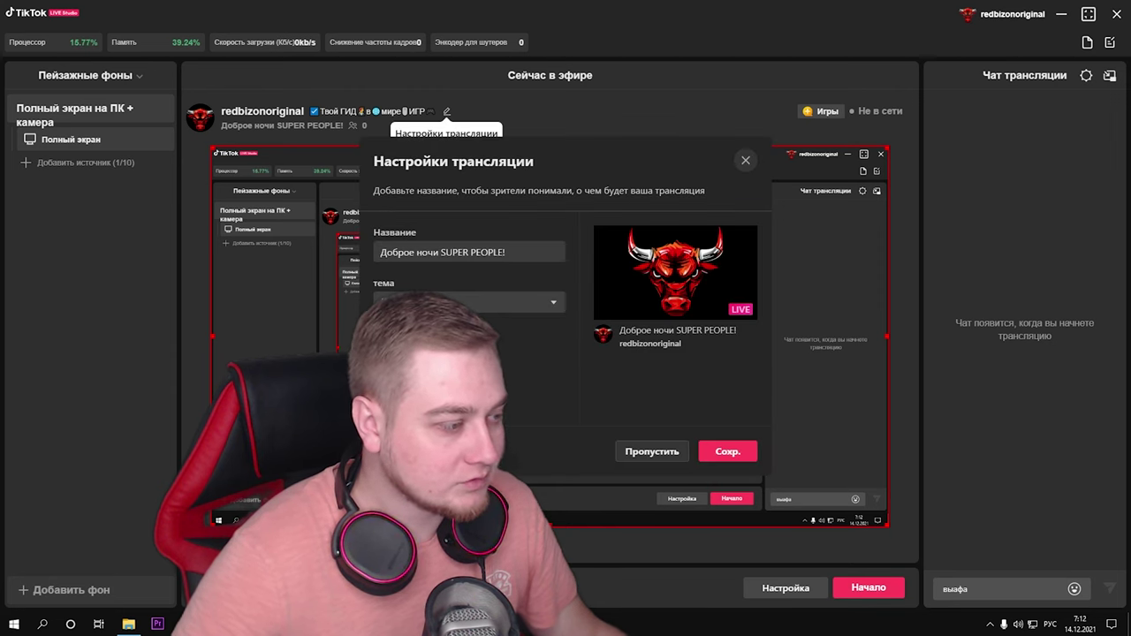
pyautogui.click(448, 296)
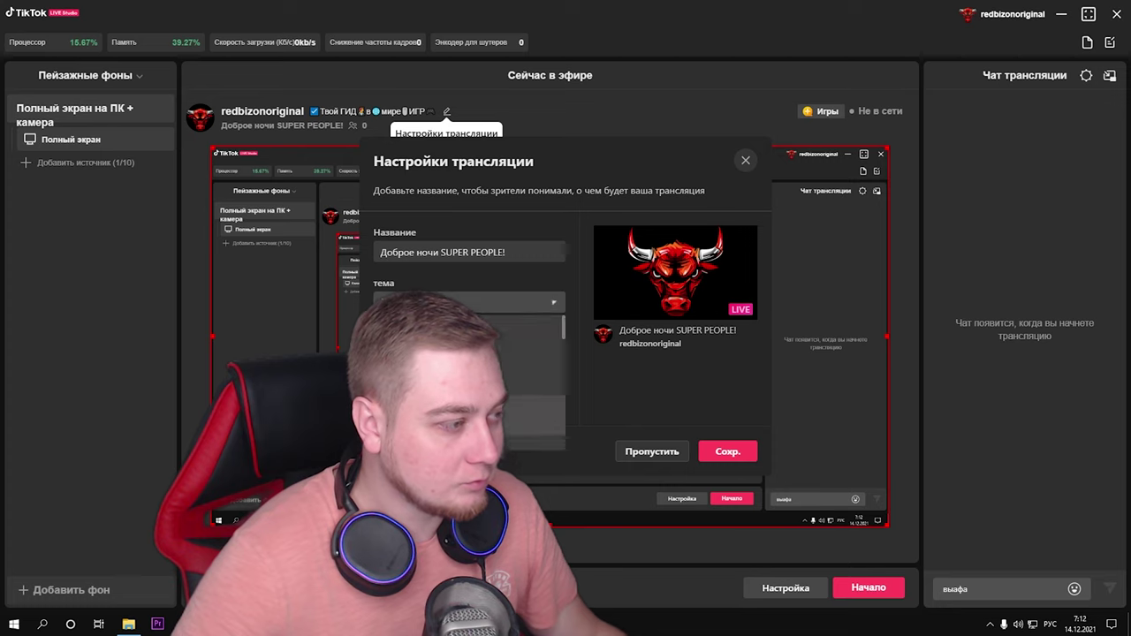
pyautogui.click(556, 359)
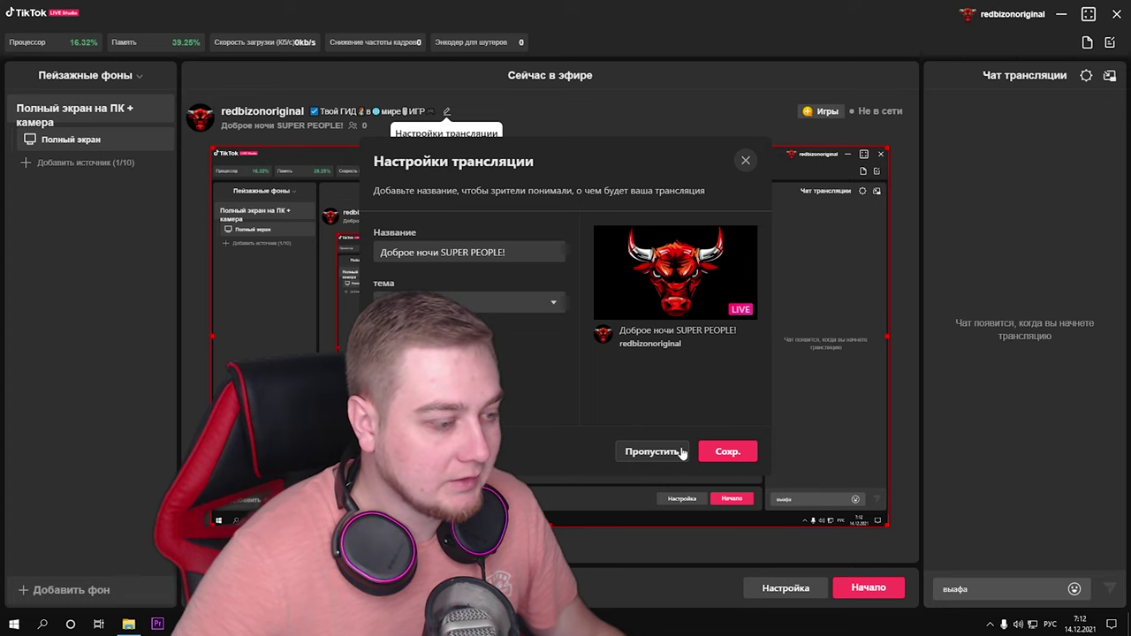
pyautogui.click(743, 161)
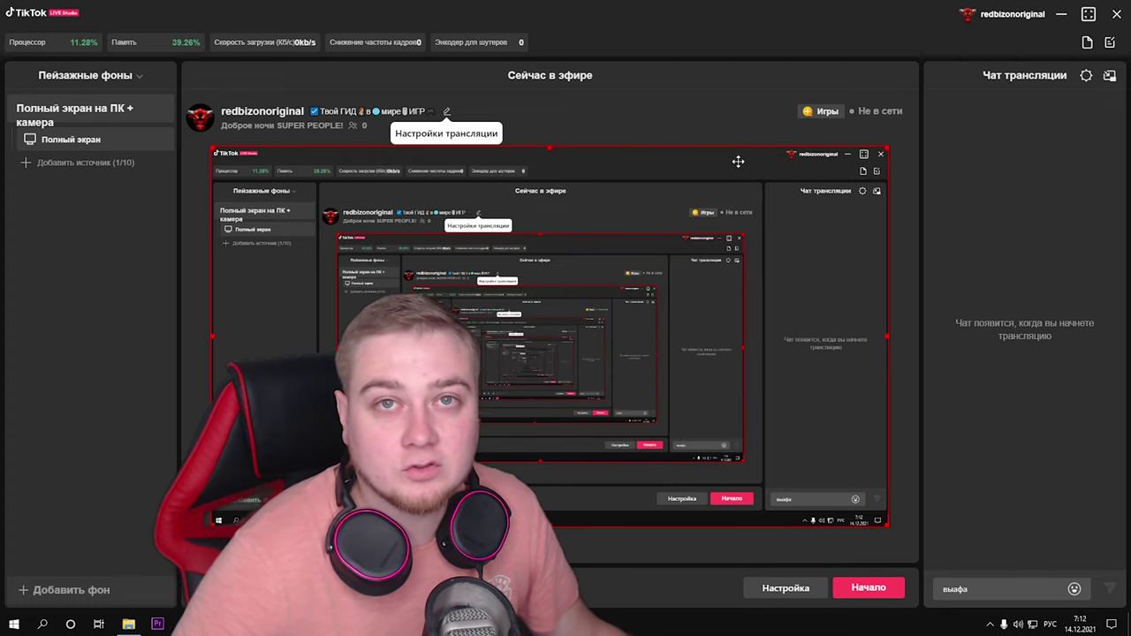